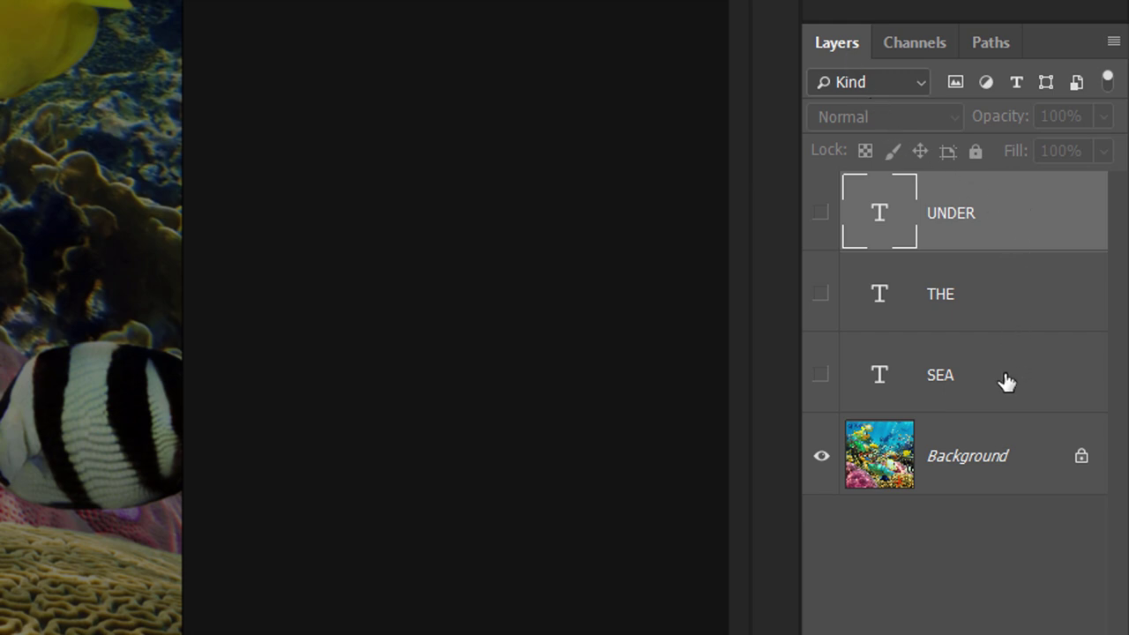
# Step: Turn visibility back on for the UNDER, THE and SEA text layers
pyautogui.click(821, 217)
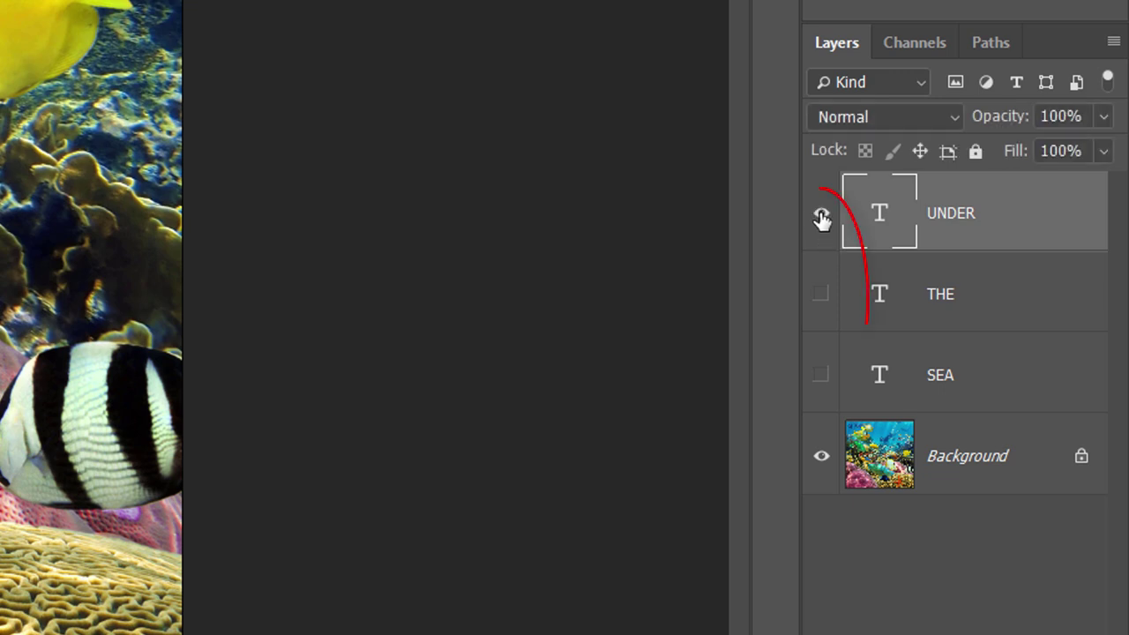
pyautogui.click(820, 297)
pyautogui.click(820, 380)
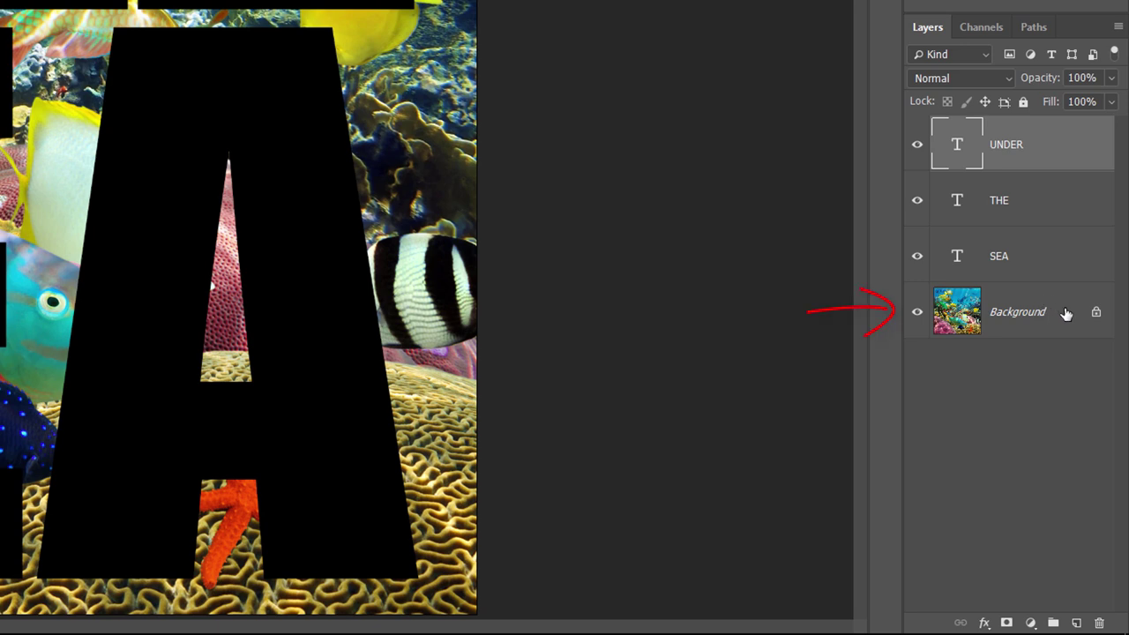
# Step: Add a white (ffffff) Solid Color fill layer, Color Fill 1, directly above the Background photo
pyautogui.click(1066, 314)
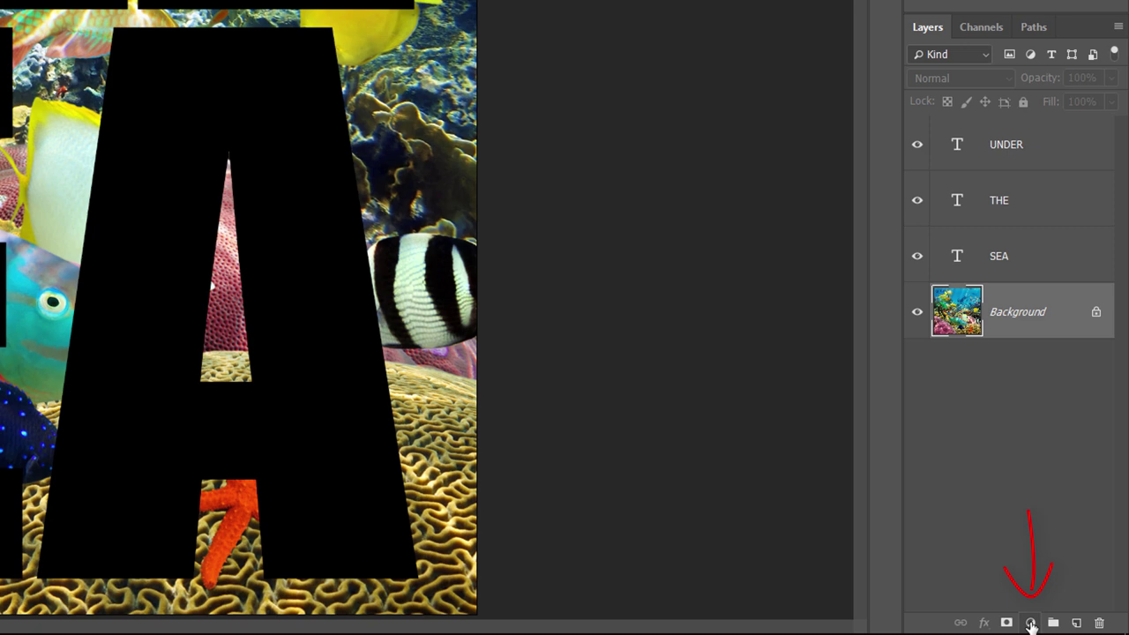
pyautogui.click(1030, 622)
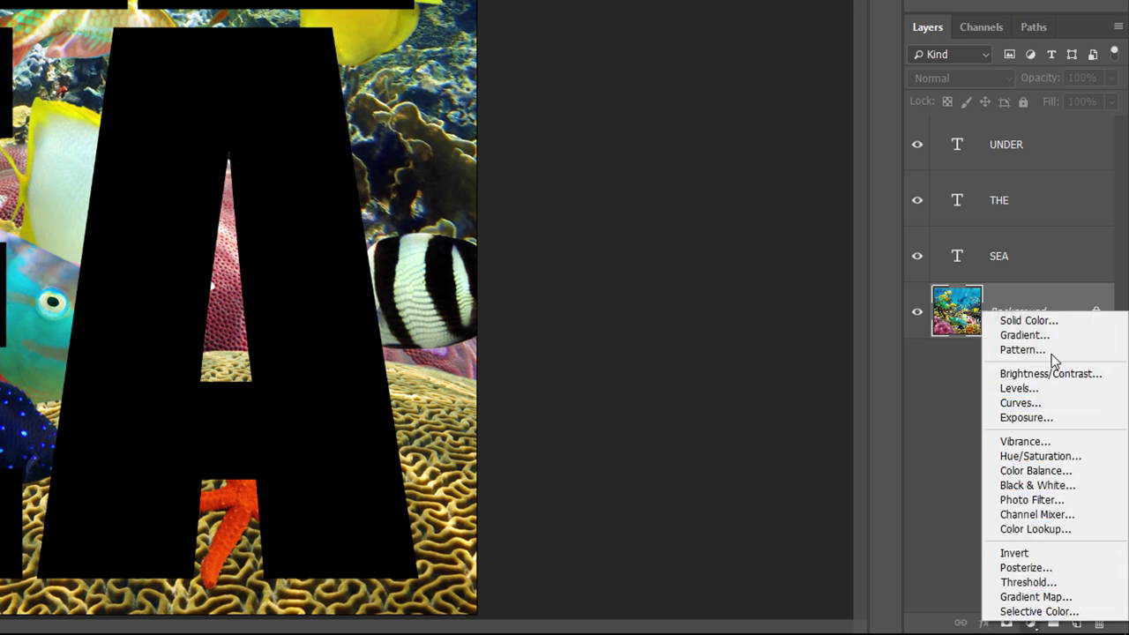
pyautogui.click(1069, 320)
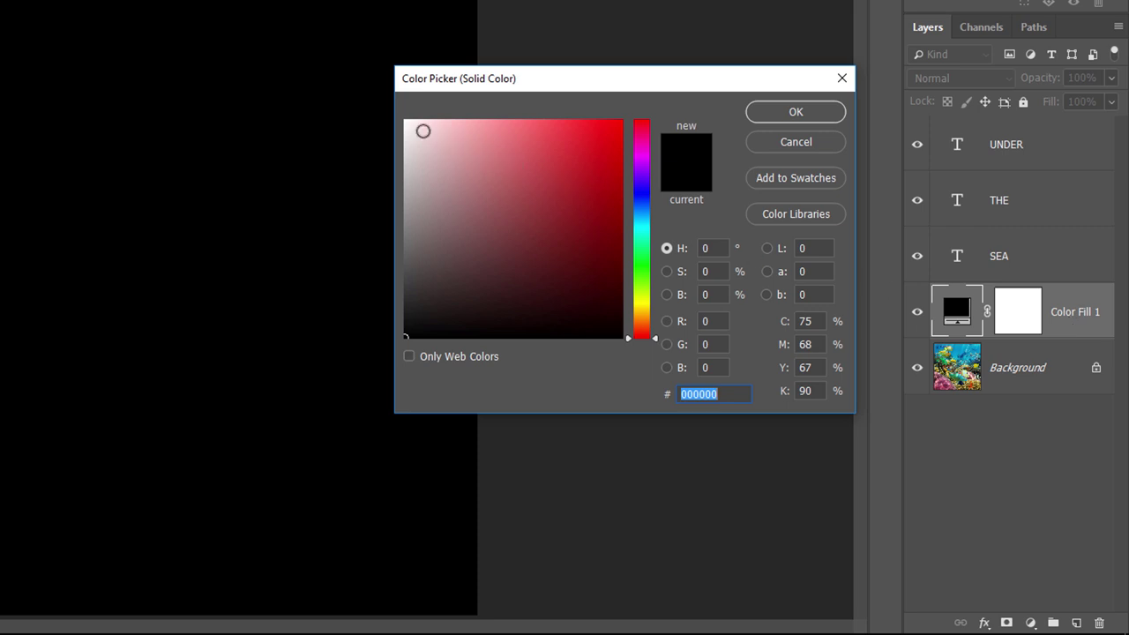
pyautogui.click(402, 118)
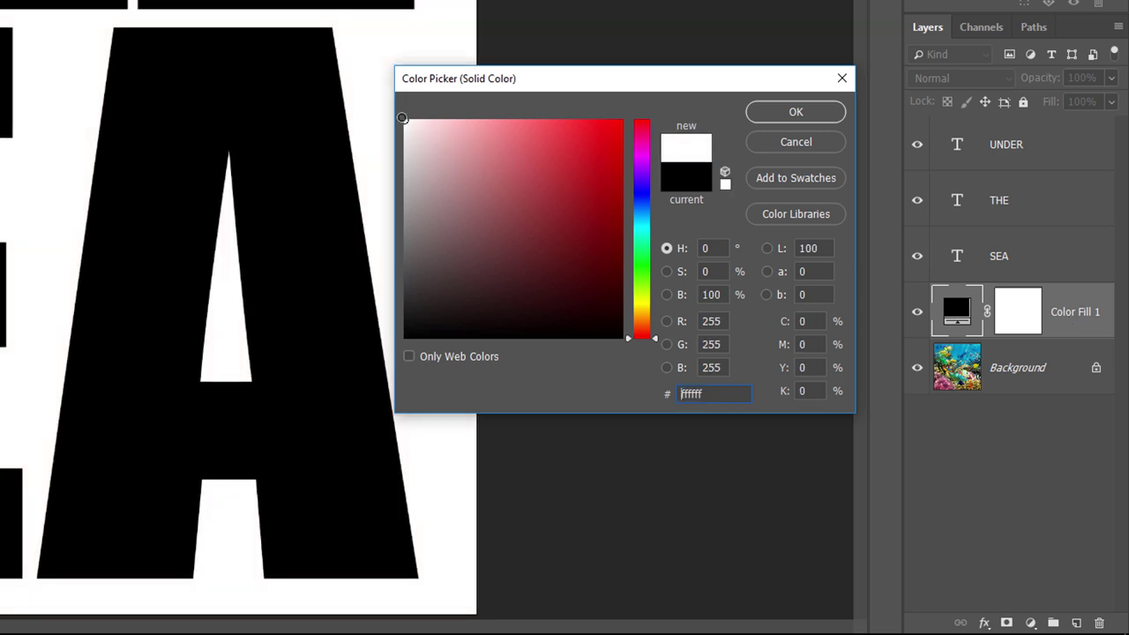
pyautogui.click(829, 113)
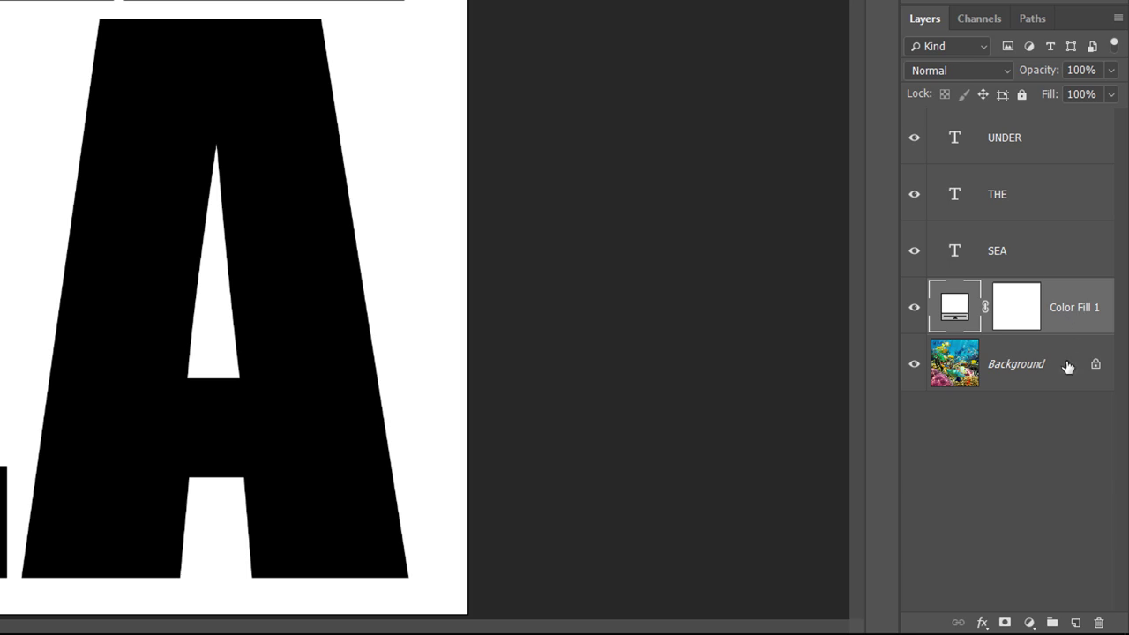
# Step: Duplicate the Background layer and move Background copy to the top of the layer stack
pyautogui.moveTo(1067, 367); pyautogui.dragTo(1077, 622)
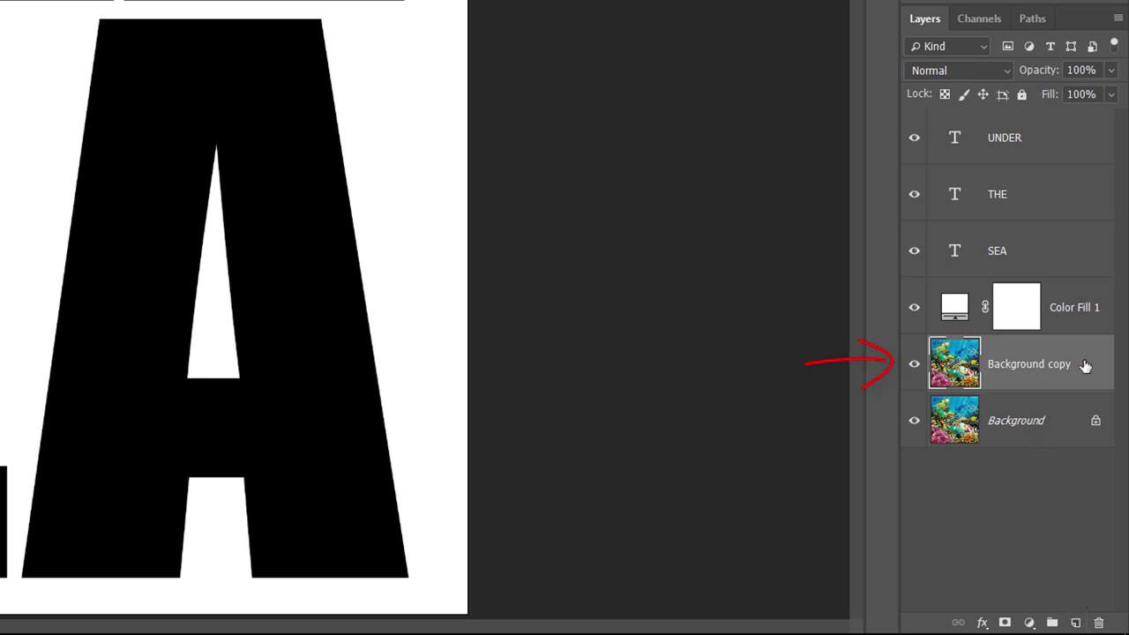
pyautogui.moveTo(1085, 354); pyautogui.dragTo(1083, 110)
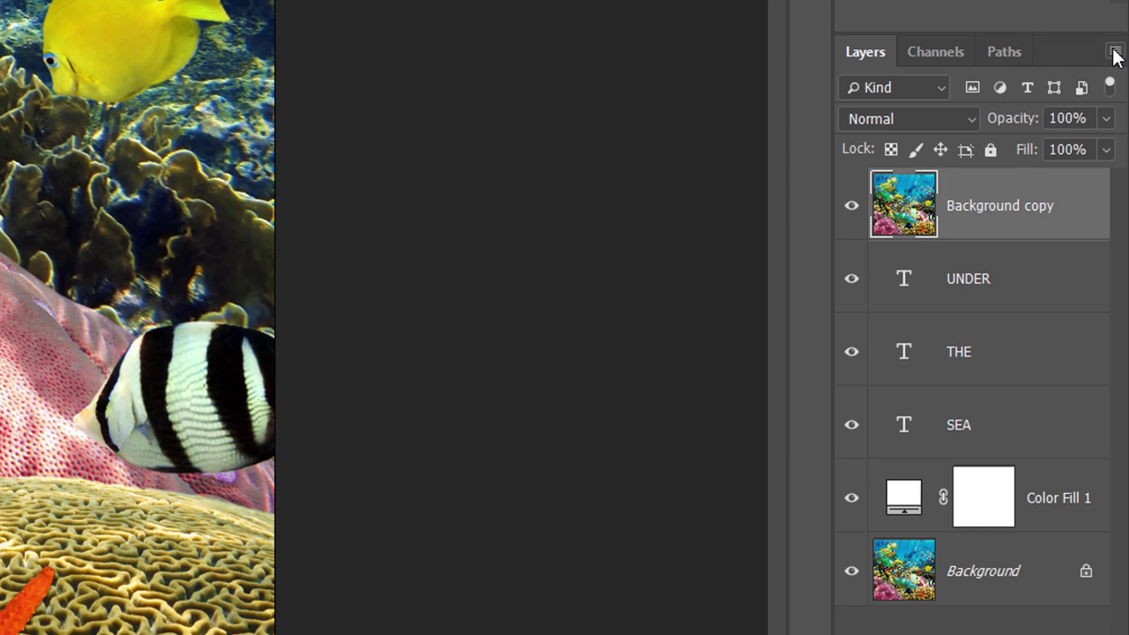
# Step: Create a clipping mask that clips Background copy into the UNDER text layer
pyautogui.click(1114, 53)
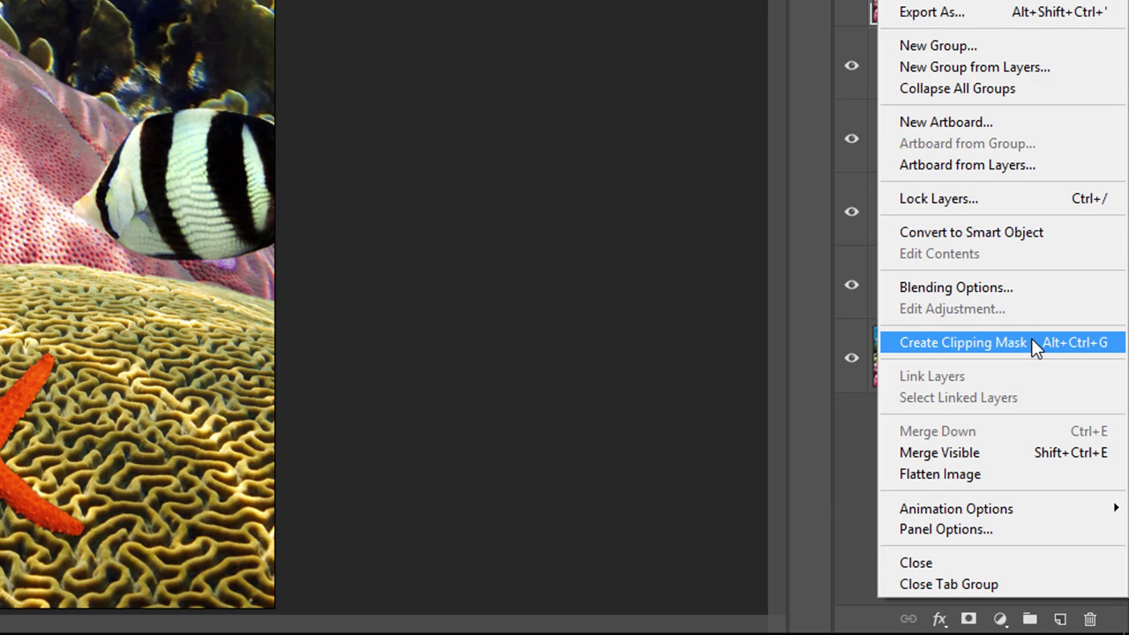
pyautogui.click(1037, 347)
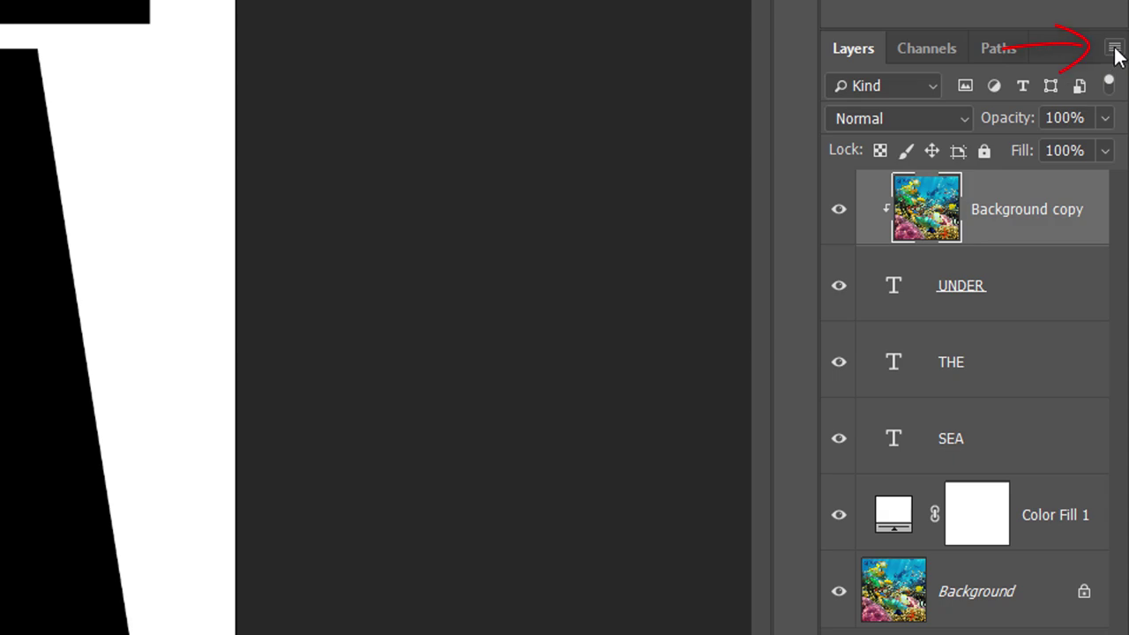
# Step: Release the clipping mask on the Background copy layer
pyautogui.click(1115, 49)
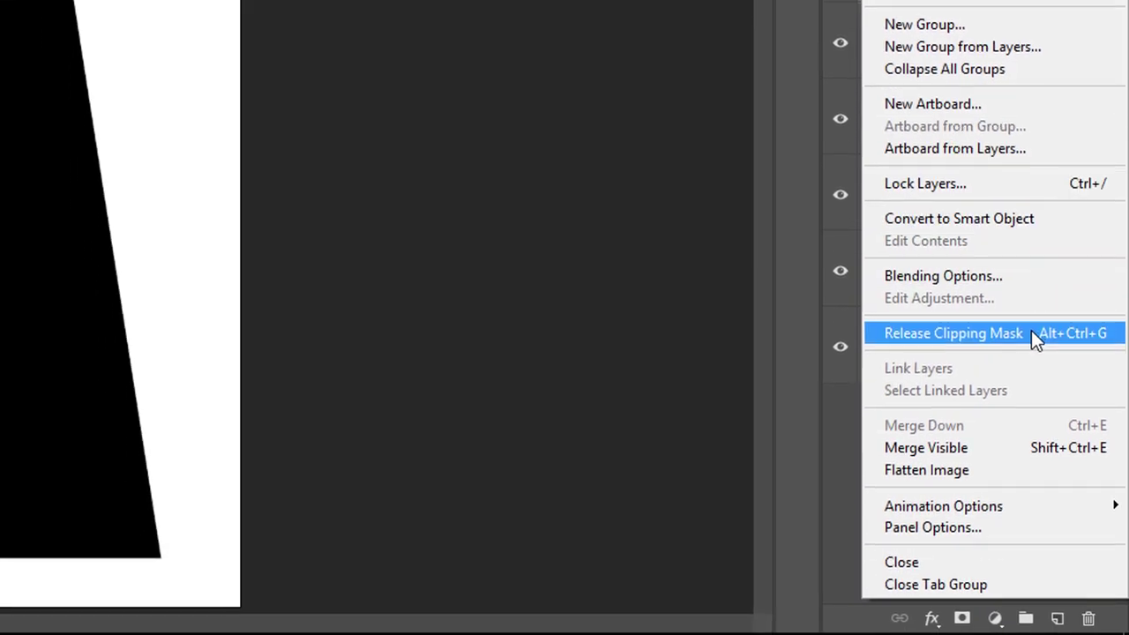
pyautogui.click(1031, 333)
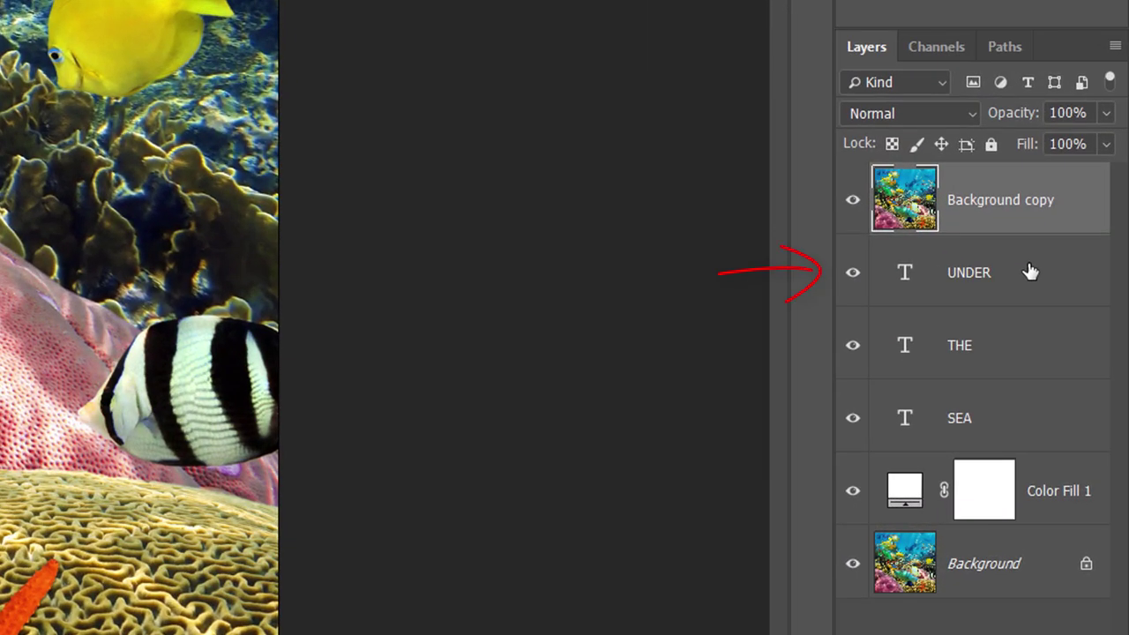
# Step: Select the UNDER, THE and SEA layers together and put them in a new group named Text
pyautogui.click(1030, 272)
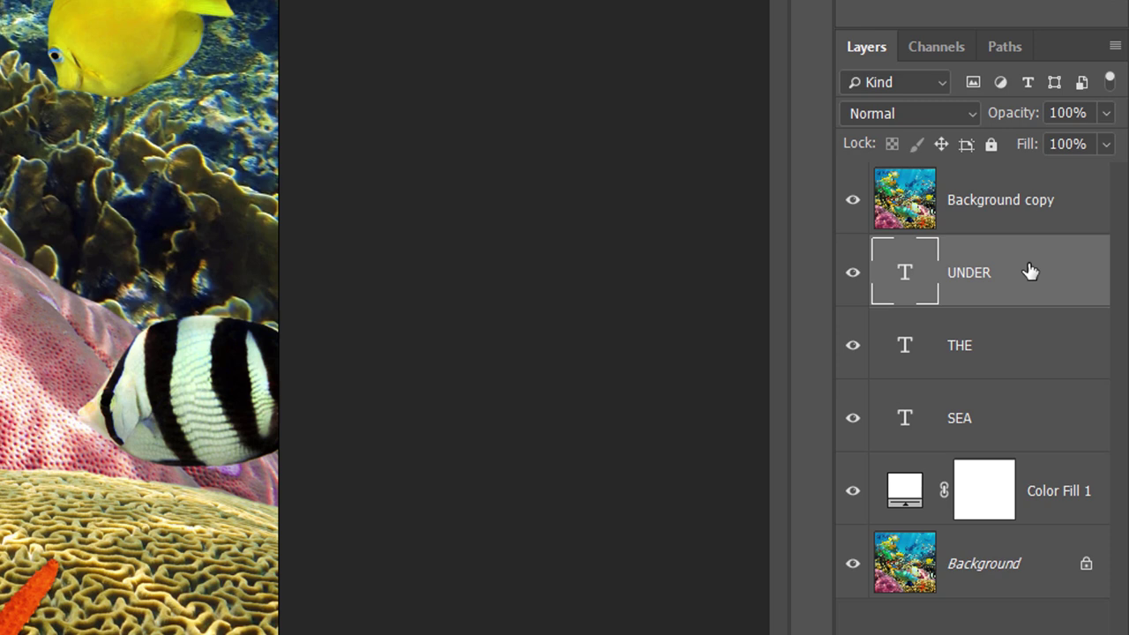
pyautogui.press('shift')
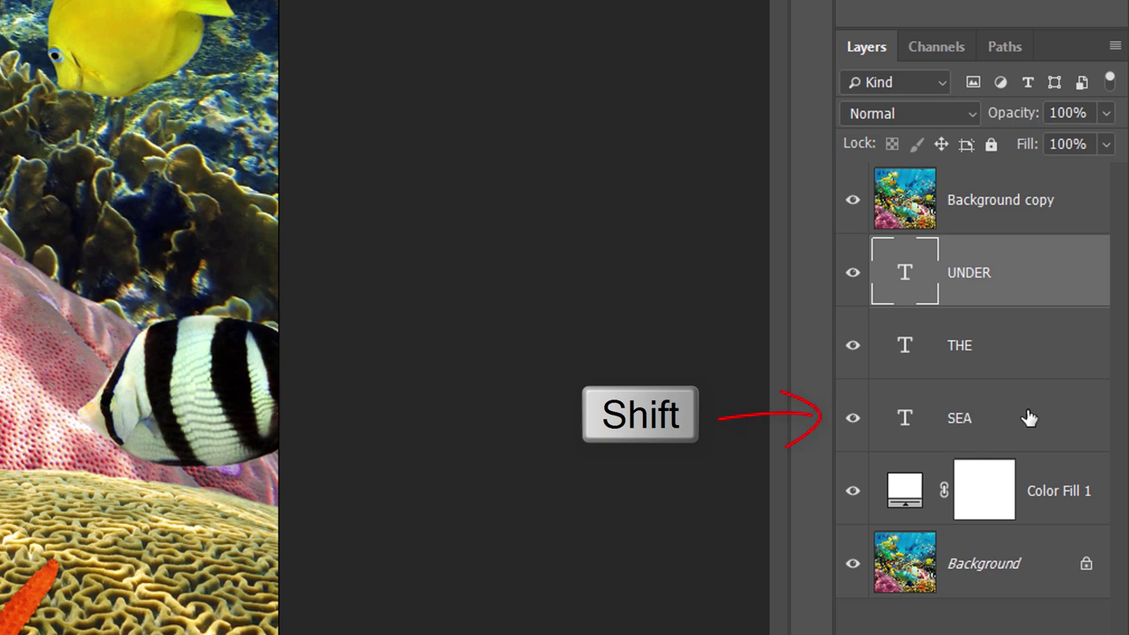
pyautogui.keyDown('shift'); pyautogui.click(1029, 418); pyautogui.keyUp('shift')
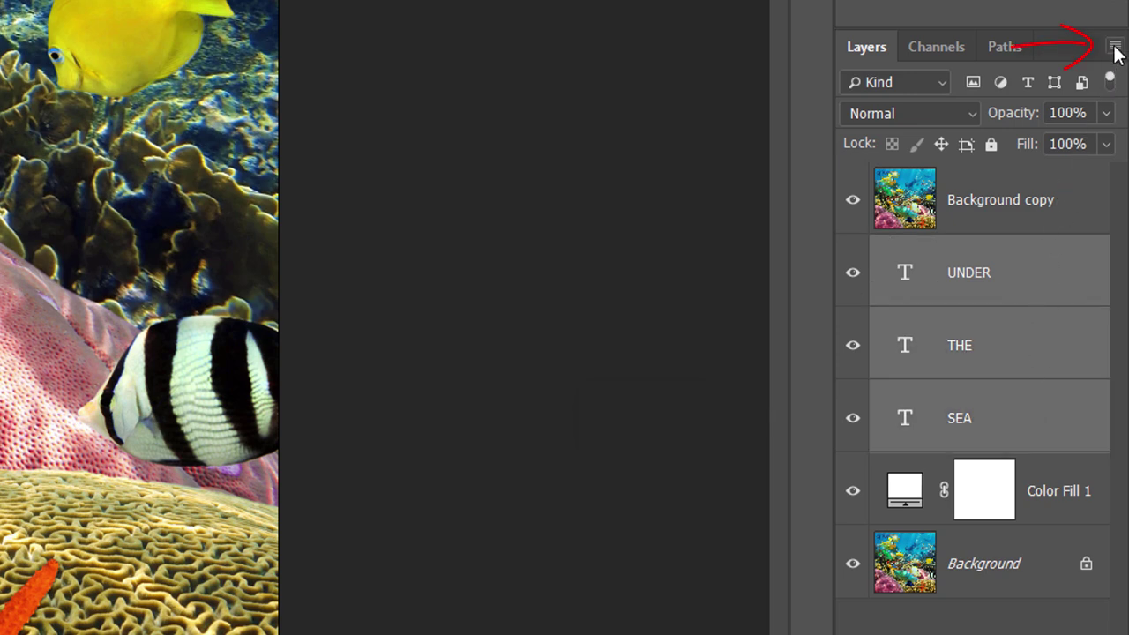
pyautogui.click(1115, 47)
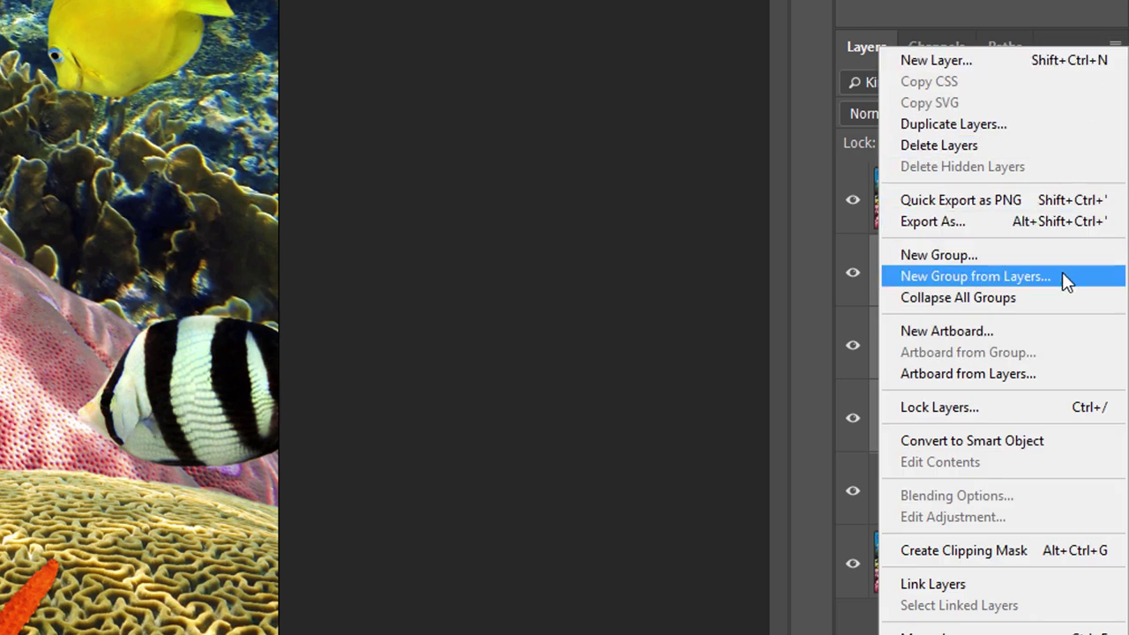
pyautogui.click(975, 276)
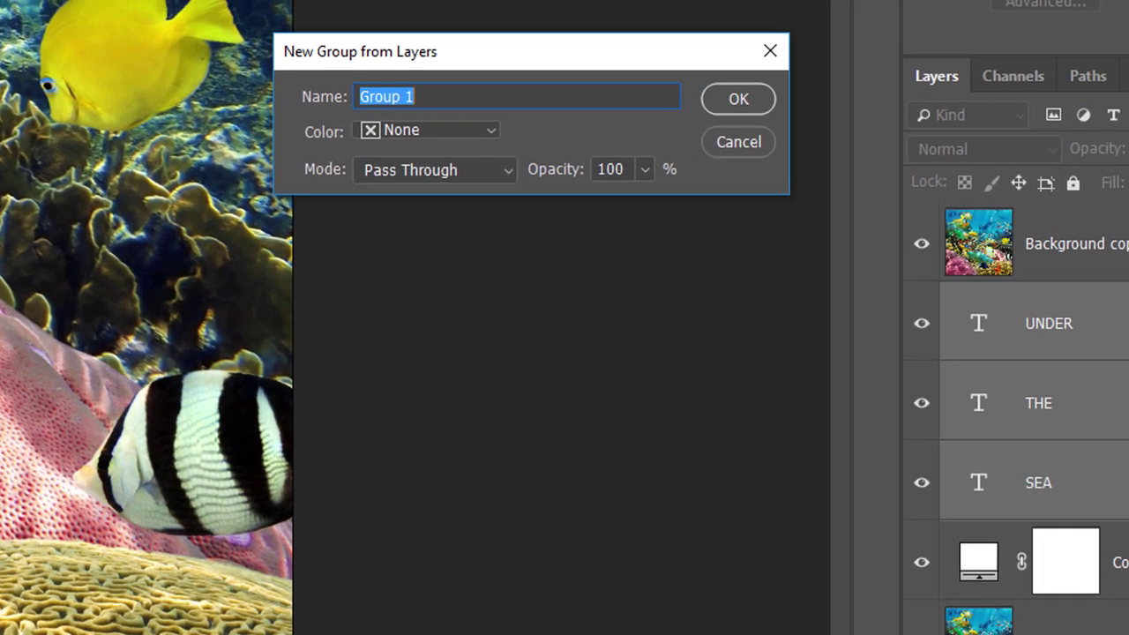
pyautogui.write('Text')
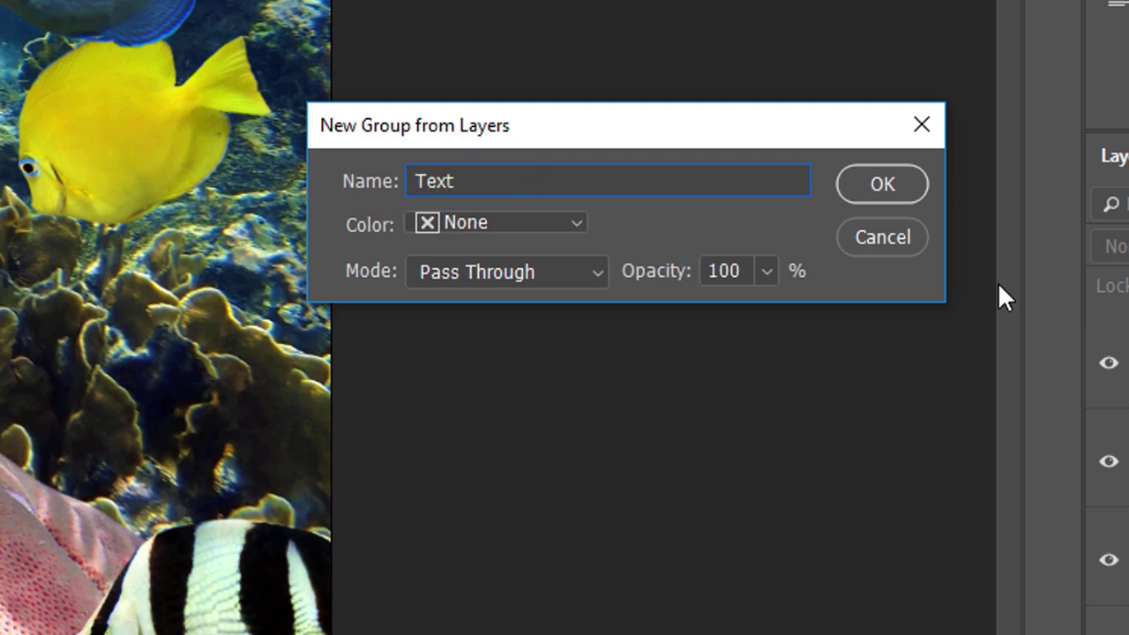
pyautogui.click(905, 181)
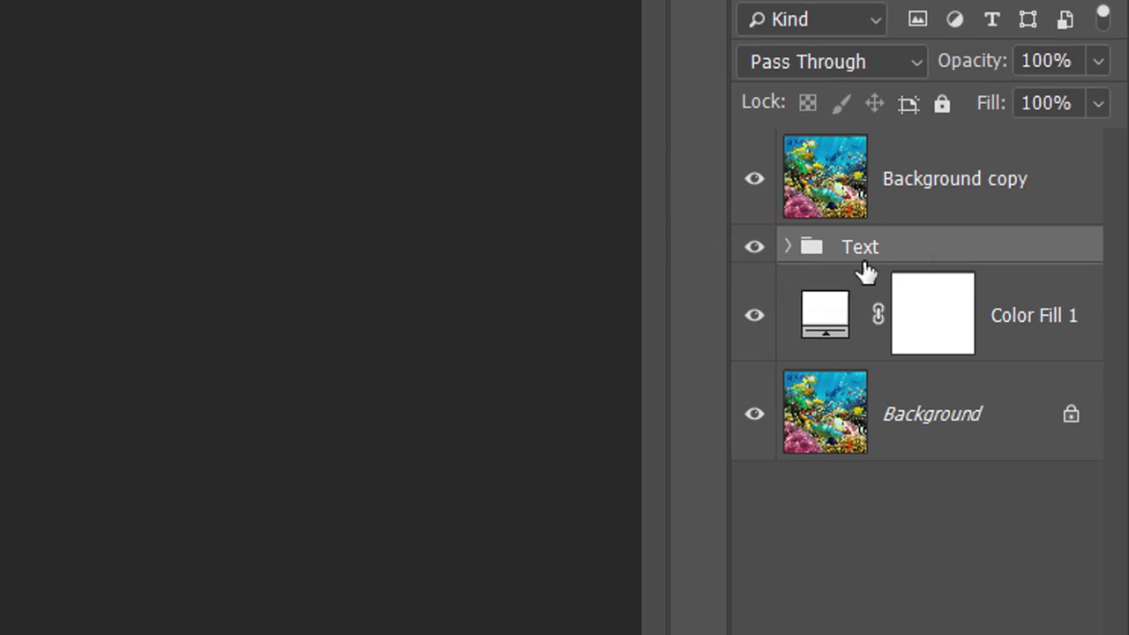
# Step: Expand the Text group and clip the Background copy photo to it as a clipping mask
pyautogui.click(787, 247)
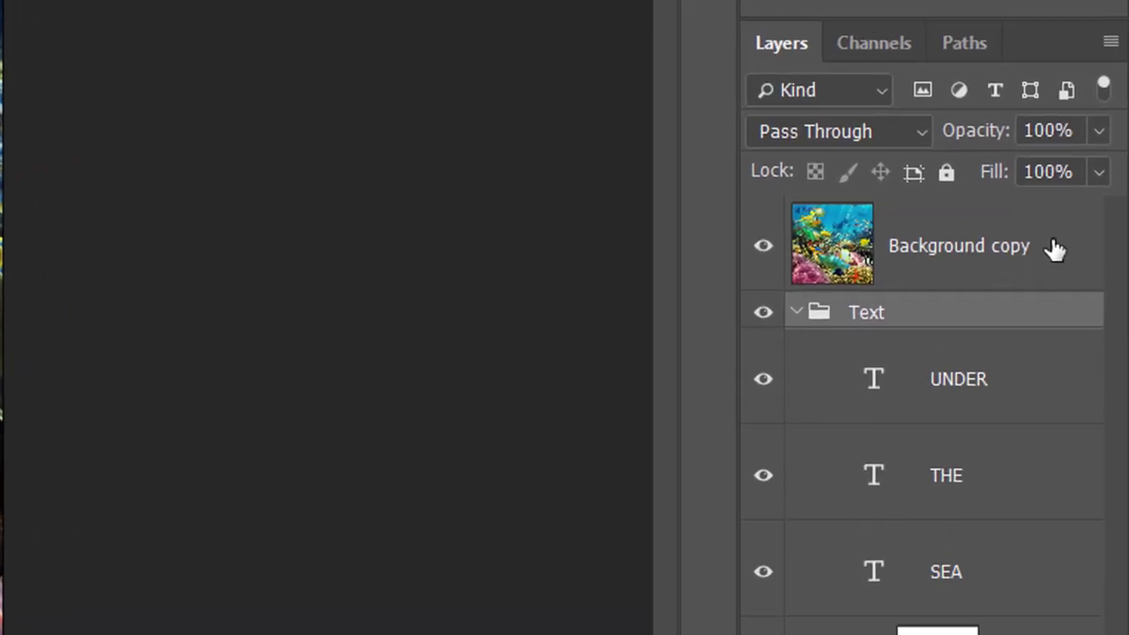
pyautogui.click(1056, 247)
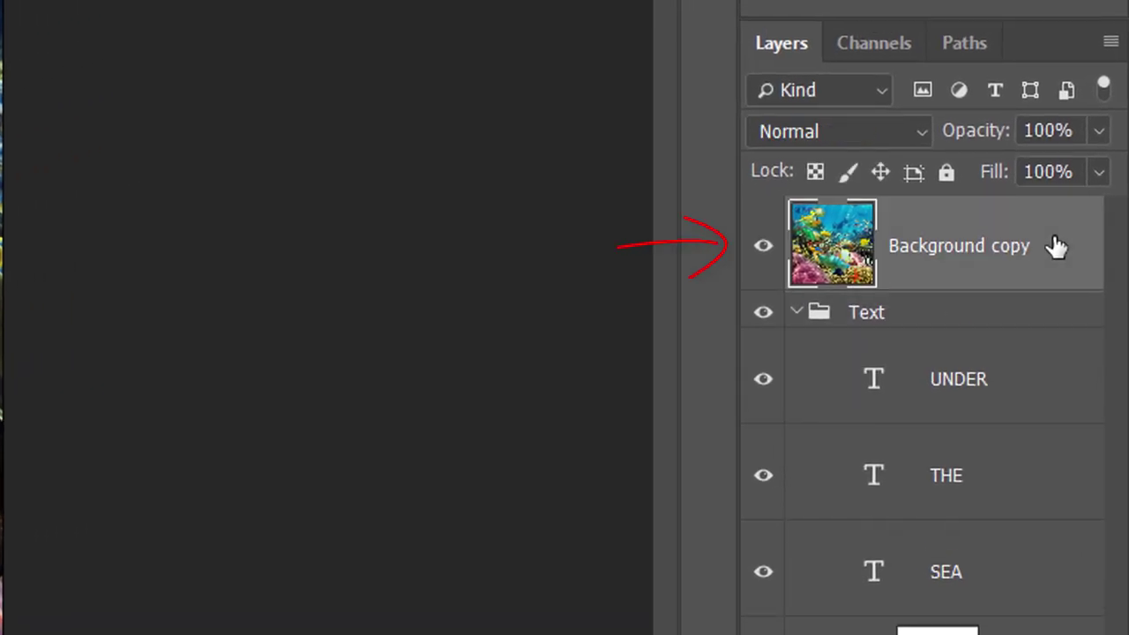
pyautogui.click(1111, 42)
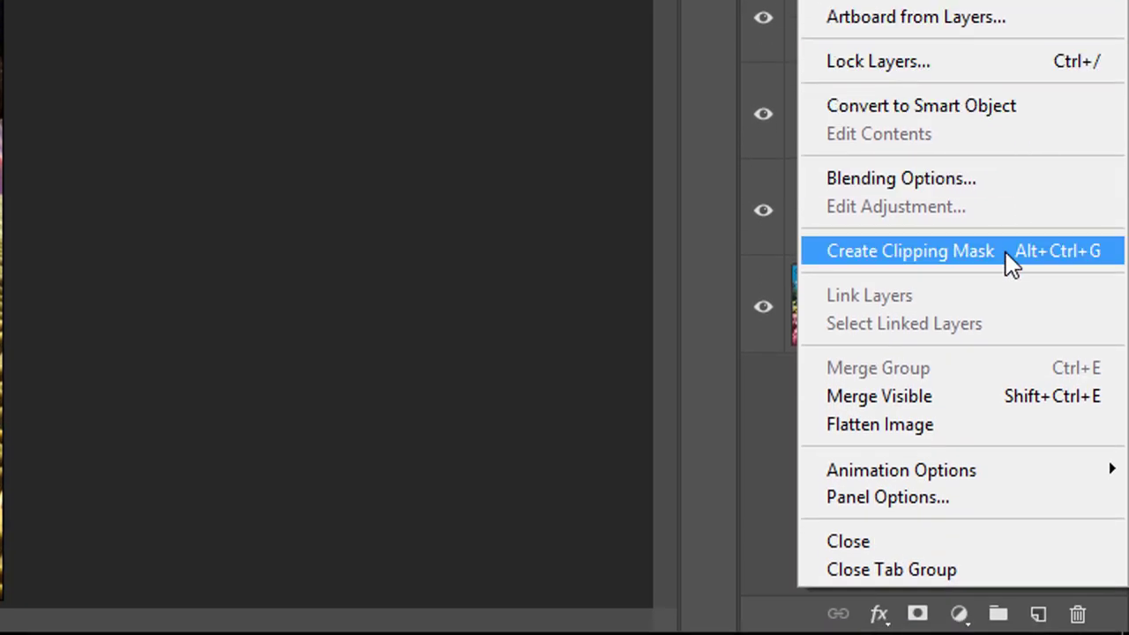
pyautogui.click(1011, 260)
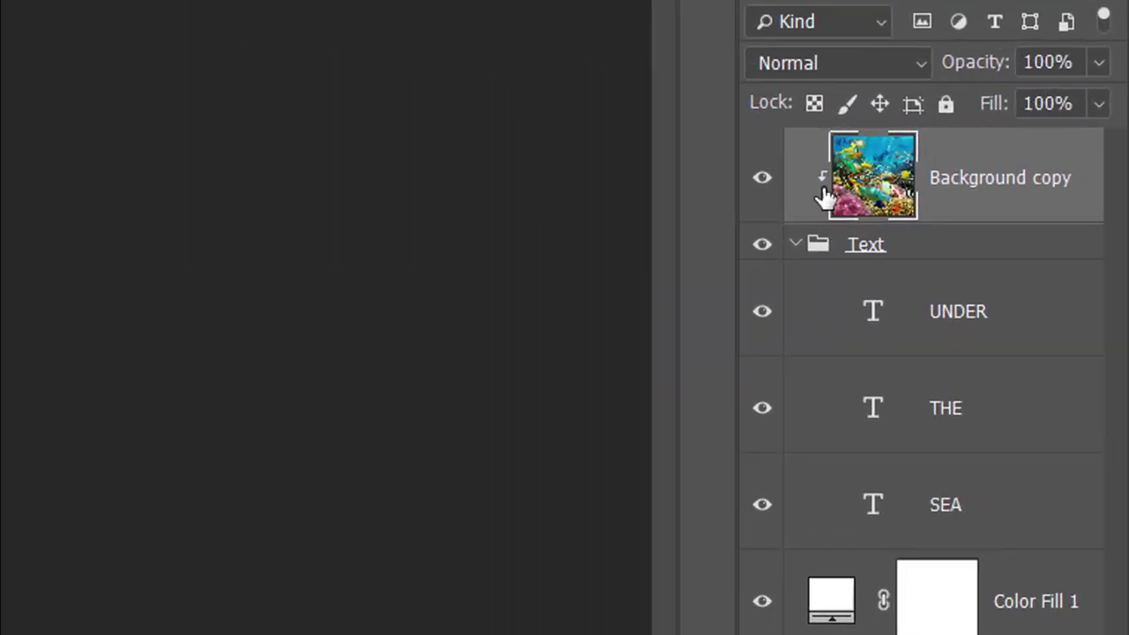
pyautogui.keyDown('alt'); pyautogui.click(822, 196); pyautogui.keyUp('alt')
pyautogui.click(861, 261)
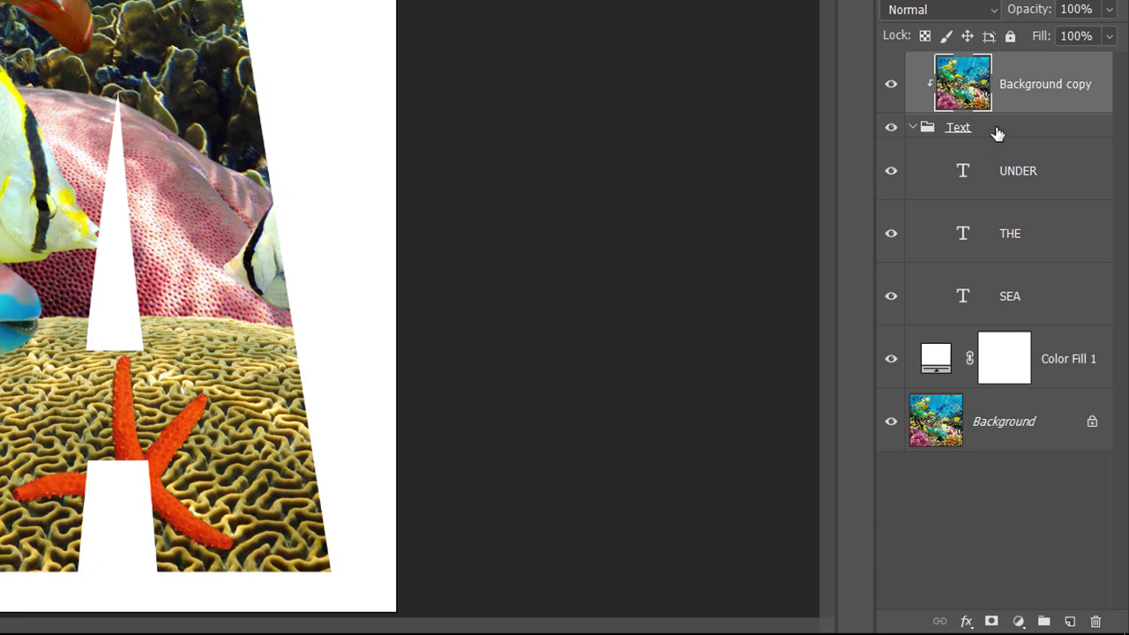
# Step: Apply a Drop Shadow to the Text group: opacity 40%, distance 30 px, size 30 px
pyautogui.click(1001, 128)
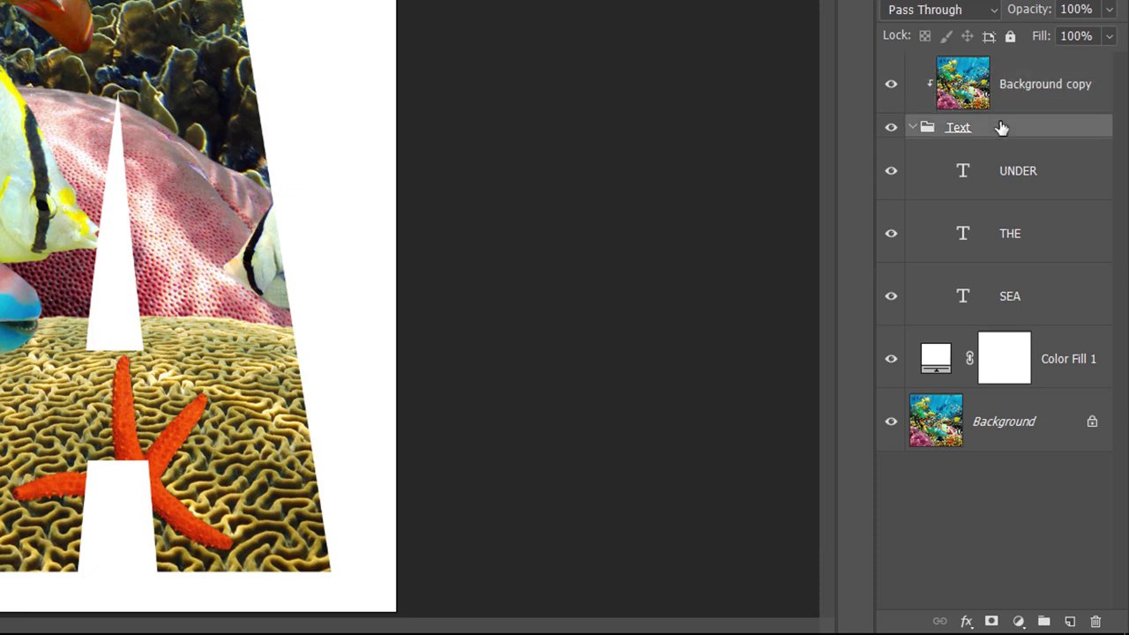
pyautogui.click(967, 623)
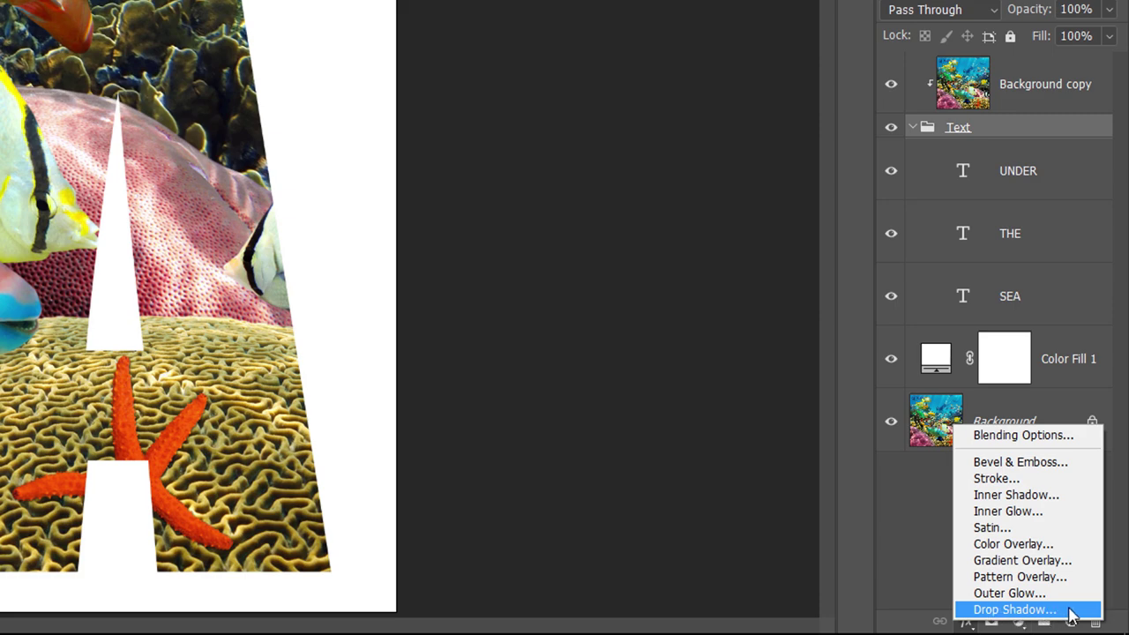
pyautogui.click(1071, 612)
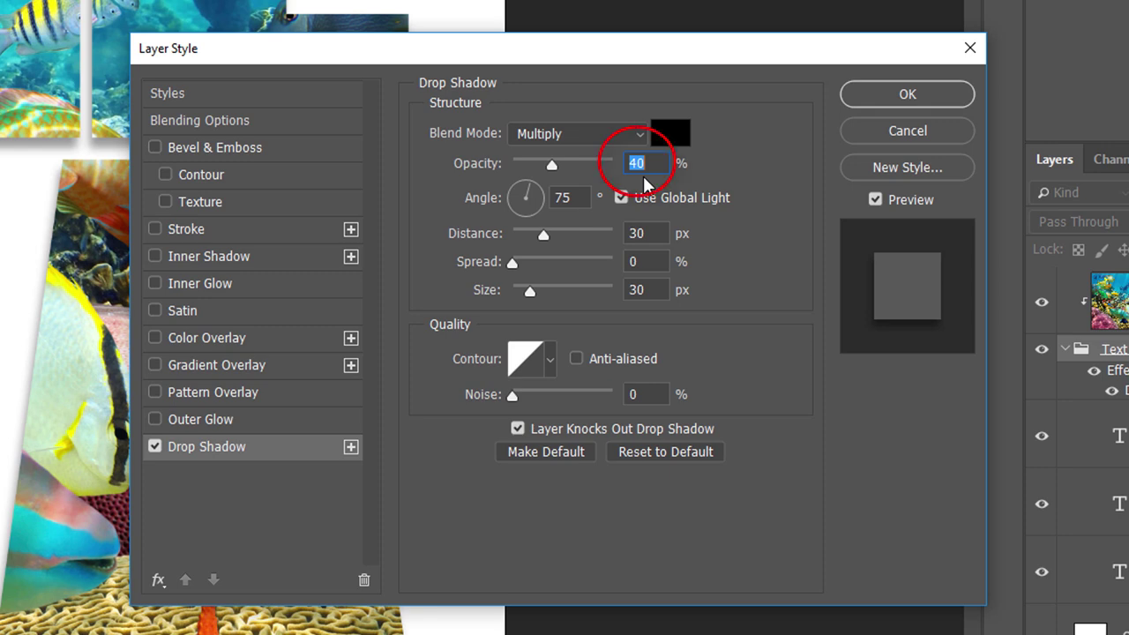
pyautogui.click(938, 93)
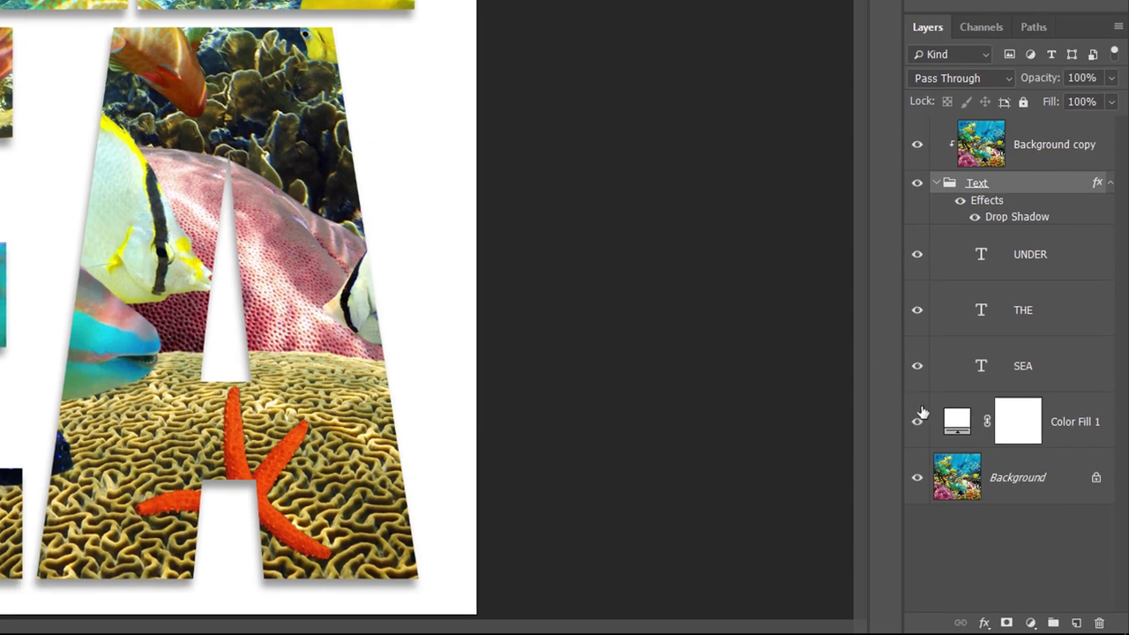
# Step: Recolour the Color Fill 1 layer from white to dark navy #000e19
pyautogui.click(1041, 526)
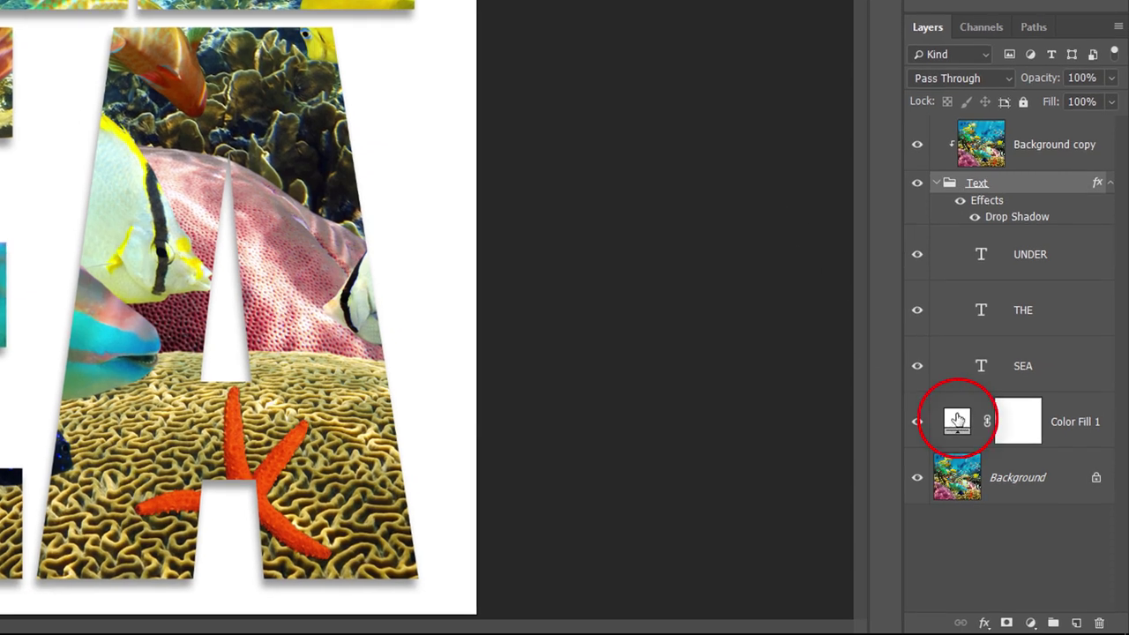
pyautogui.doubleClick(958, 420)
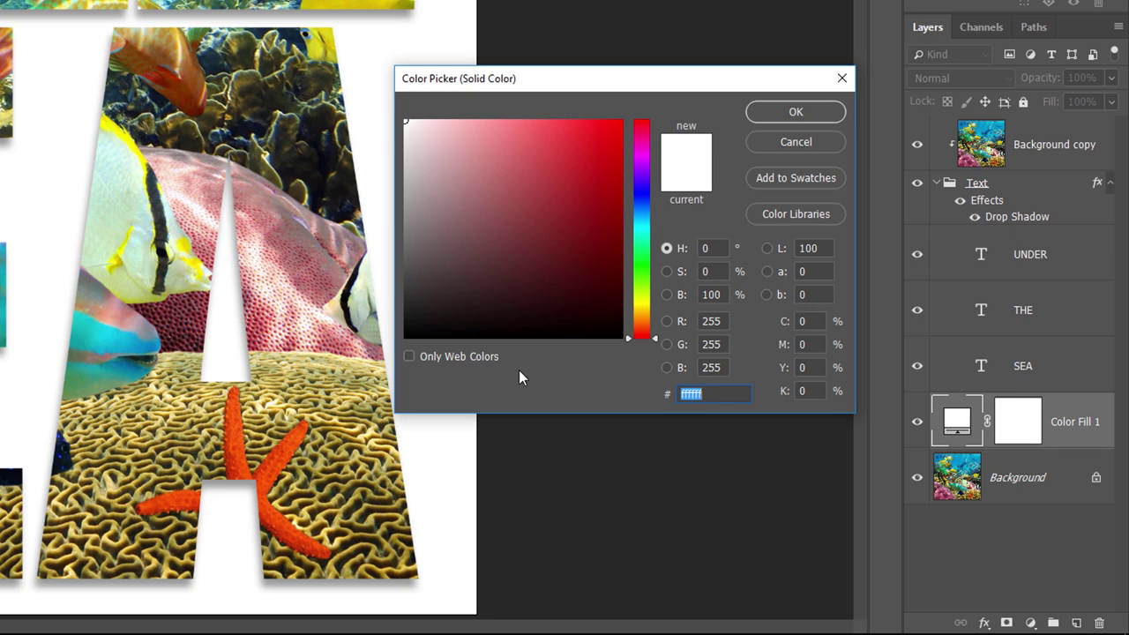
pyautogui.write('000000')
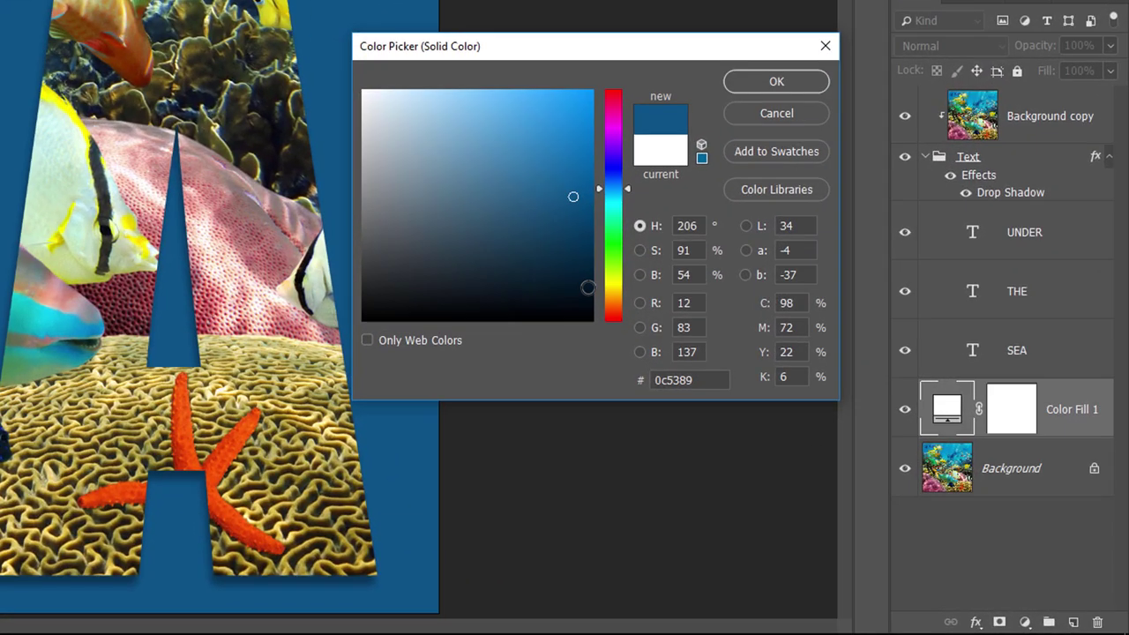
pyautogui.moveTo(587, 288); pyautogui.dragTo(594, 299)
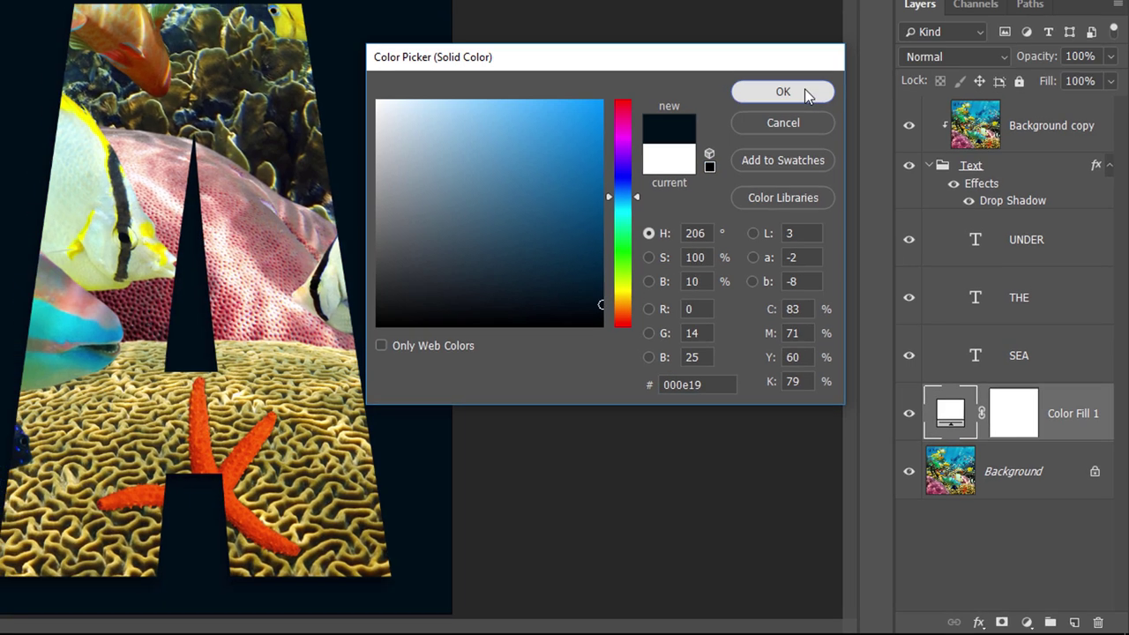
pyautogui.click(801, 82)
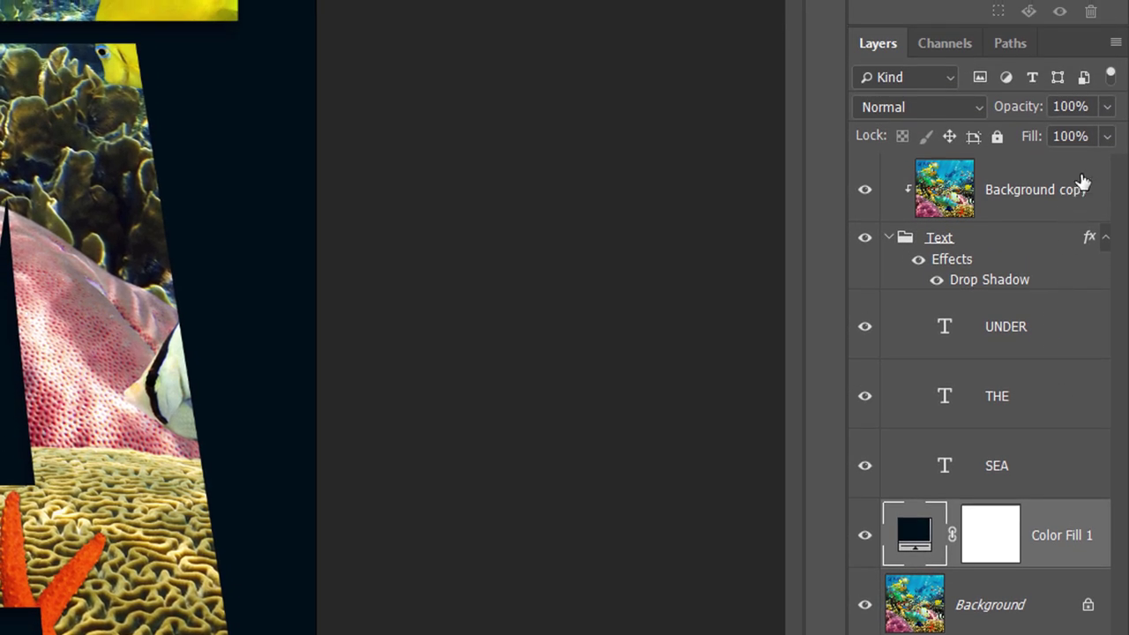
# Step: Lower the Color Fill 1 layer's opacity to 85%
pyautogui.click(1109, 106)
pyautogui.moveTo(1105, 134); pyautogui.dragTo(1092, 133)
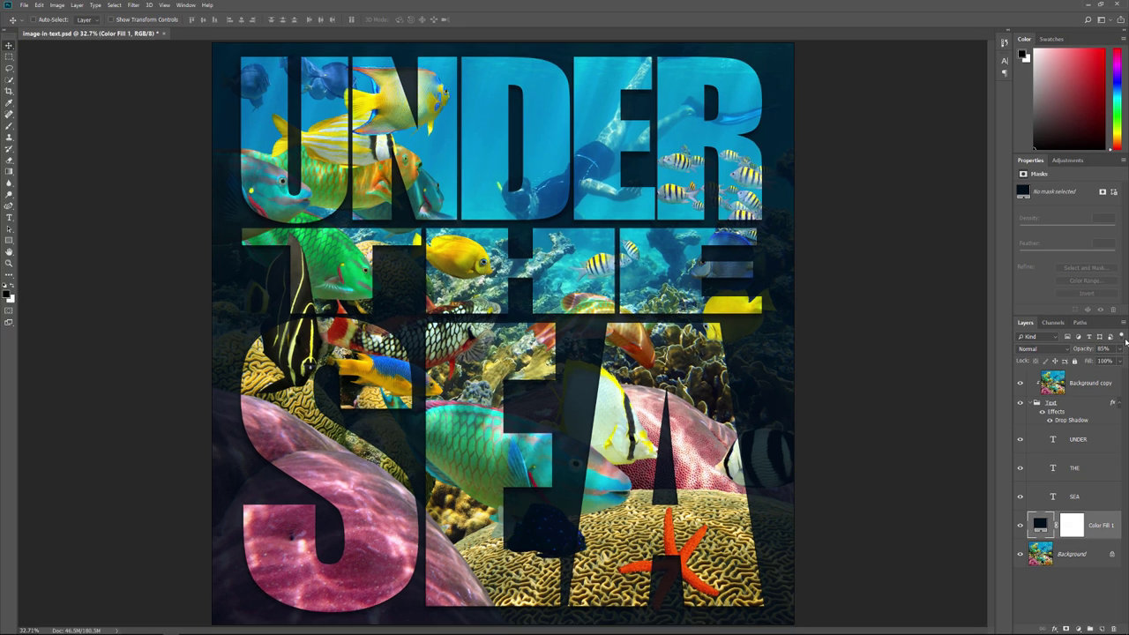